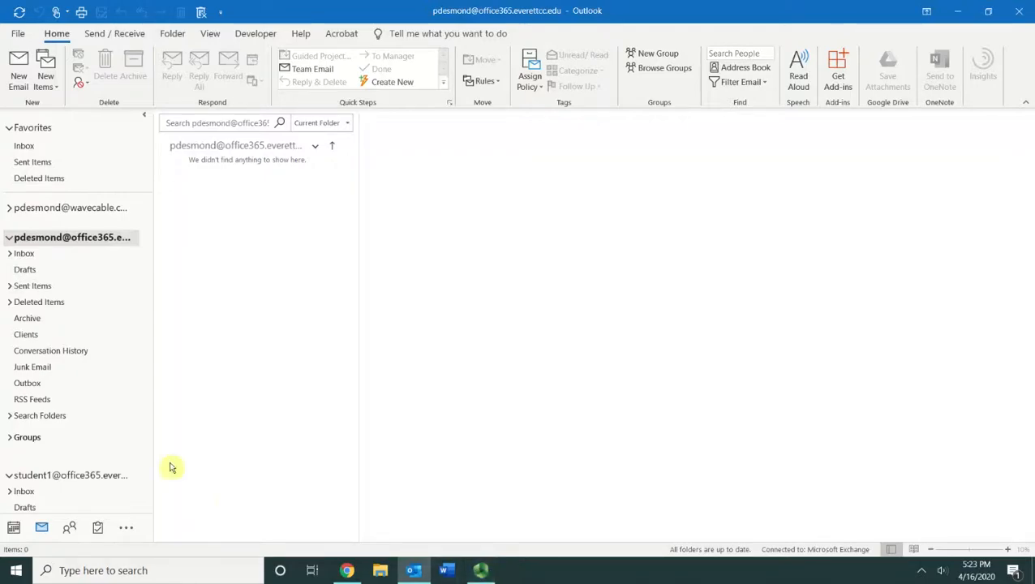
Step: Start a new email and add Yes;No voting buttons from the Options tab
click(20, 80)
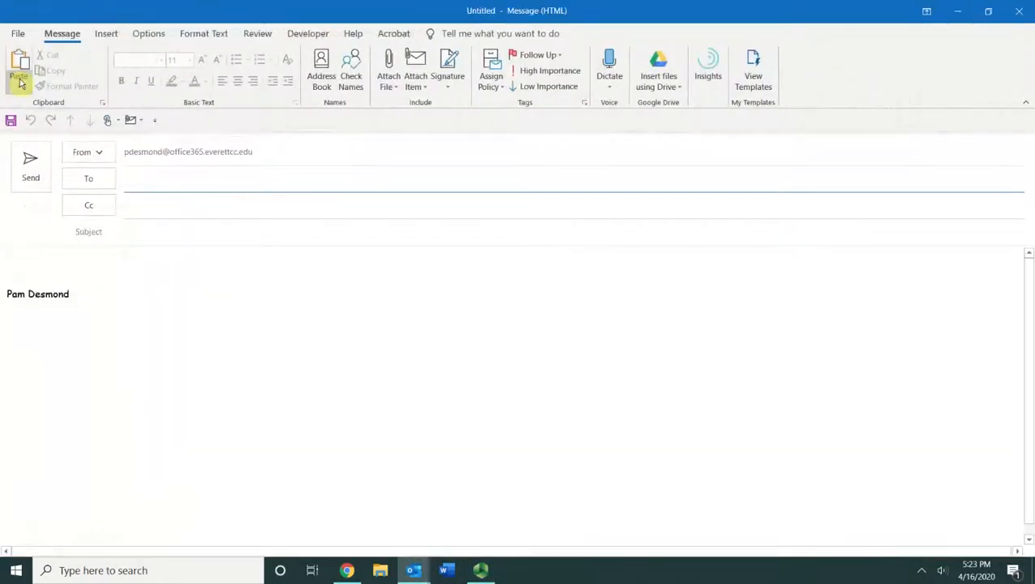
click(158, 35)
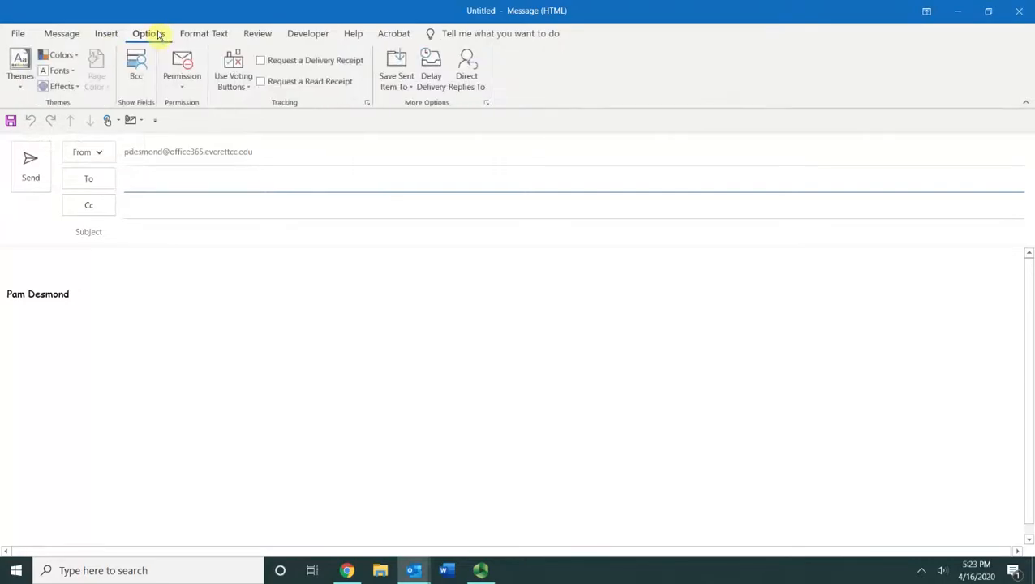
click(242, 95)
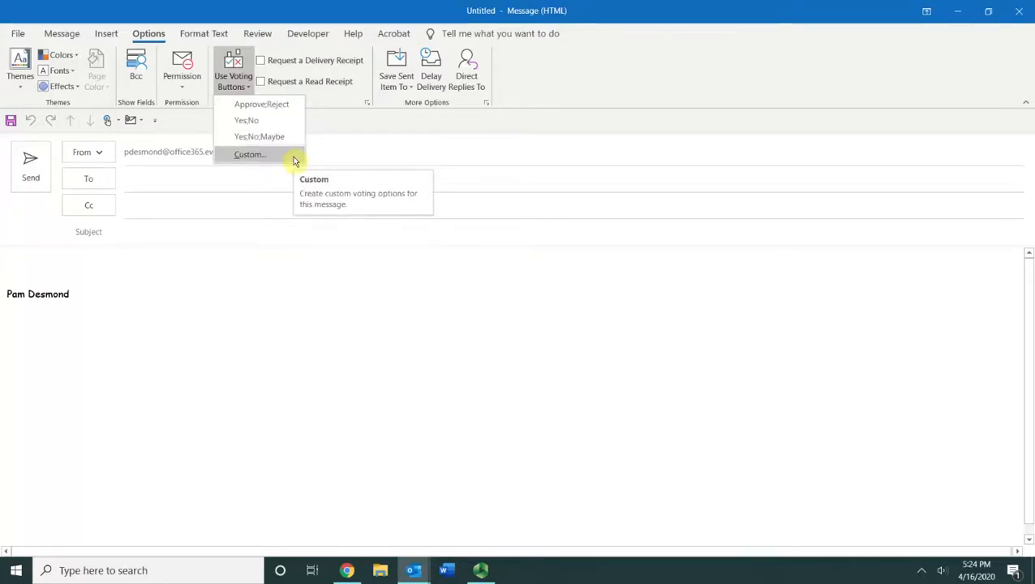
click(263, 125)
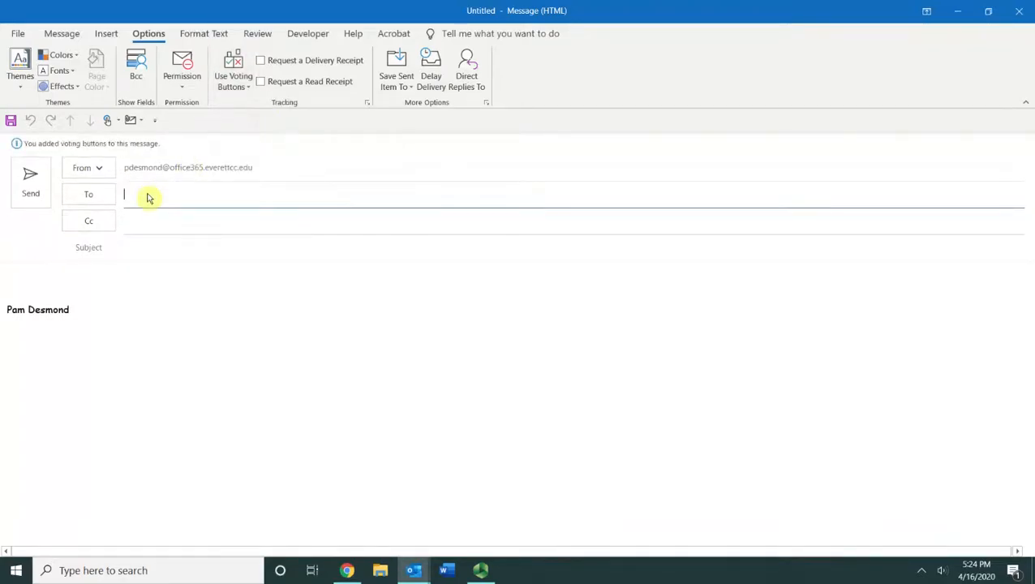
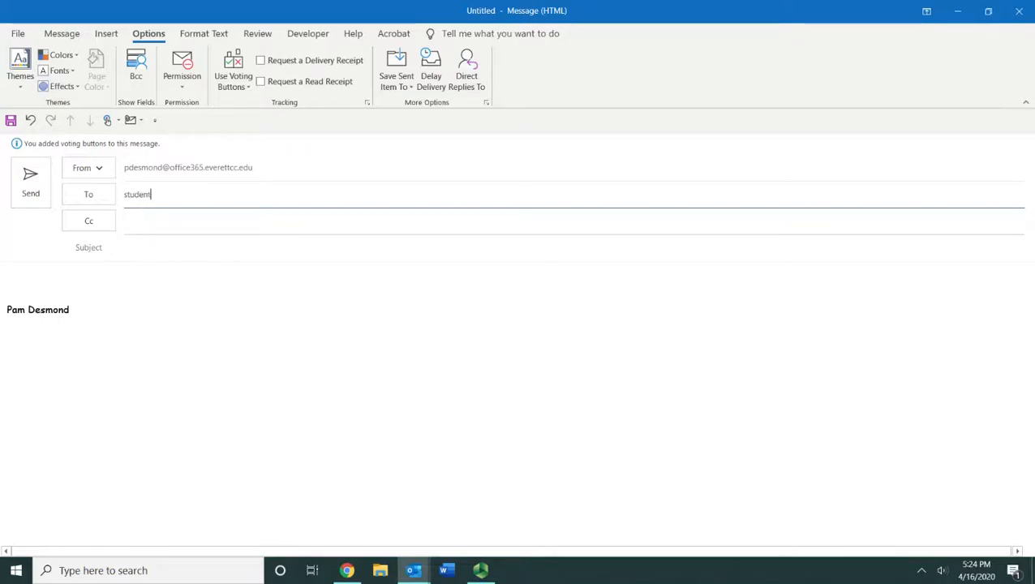
Step: Send the voting email to the student account with subject 'Please vote' and body 'Can you attend the meeting this Friday?'
key(Tab)
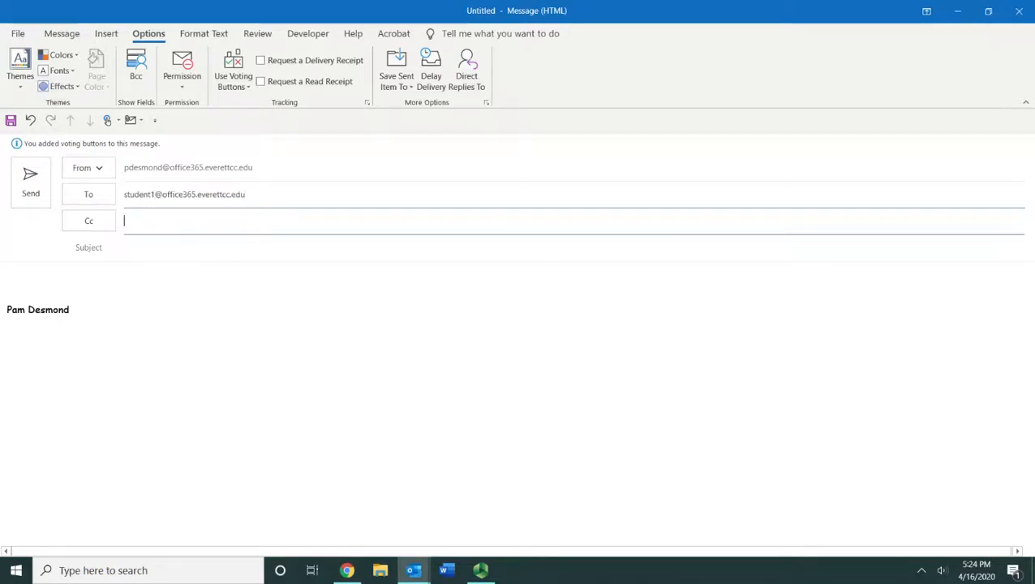
key(Tab)
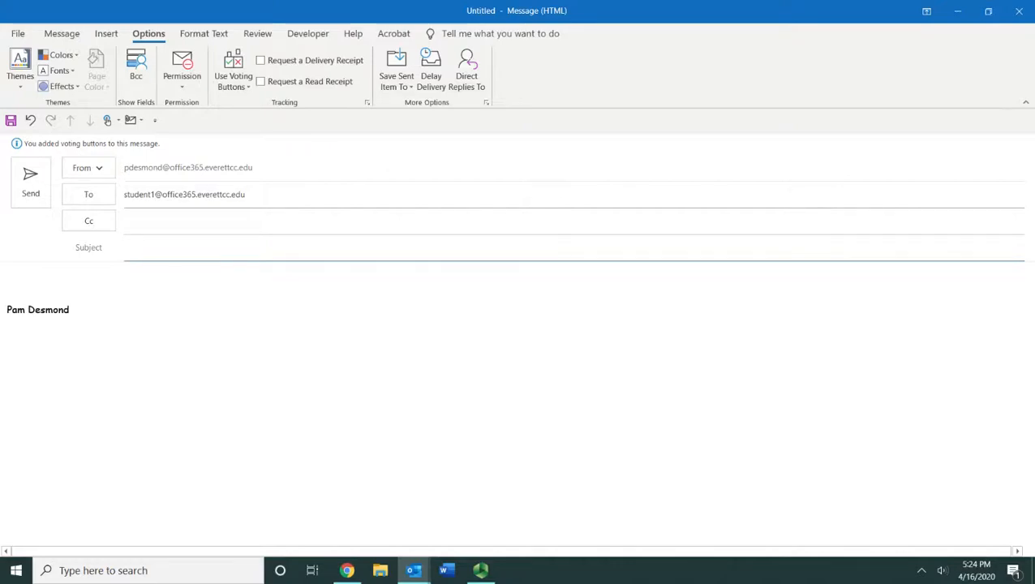
text(Please vote)
key(BackSpace)
key(BackSpace)
text(e)
key(Tab)
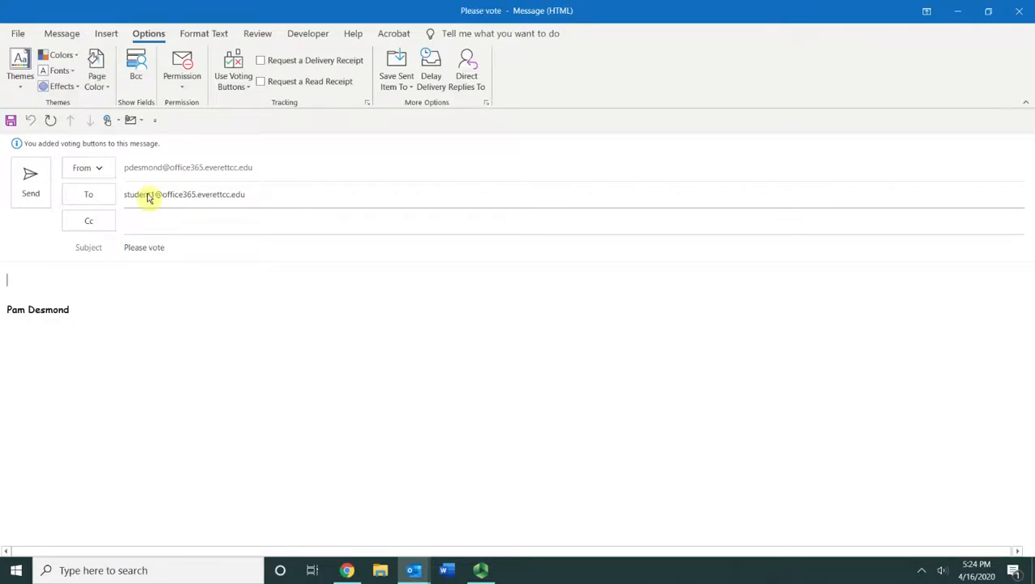
text(Can you attend th)
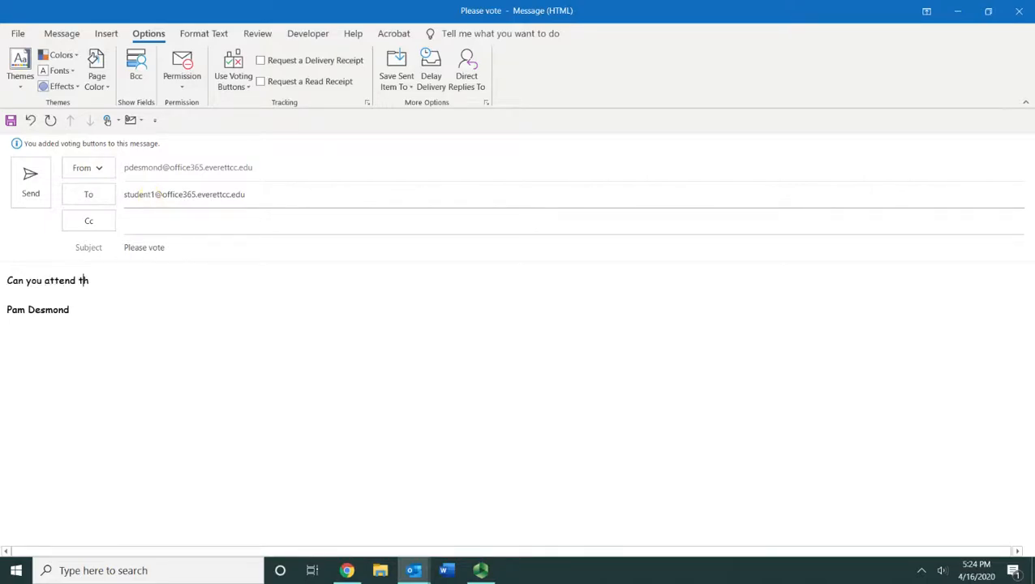
text(e meeting this Friday?)
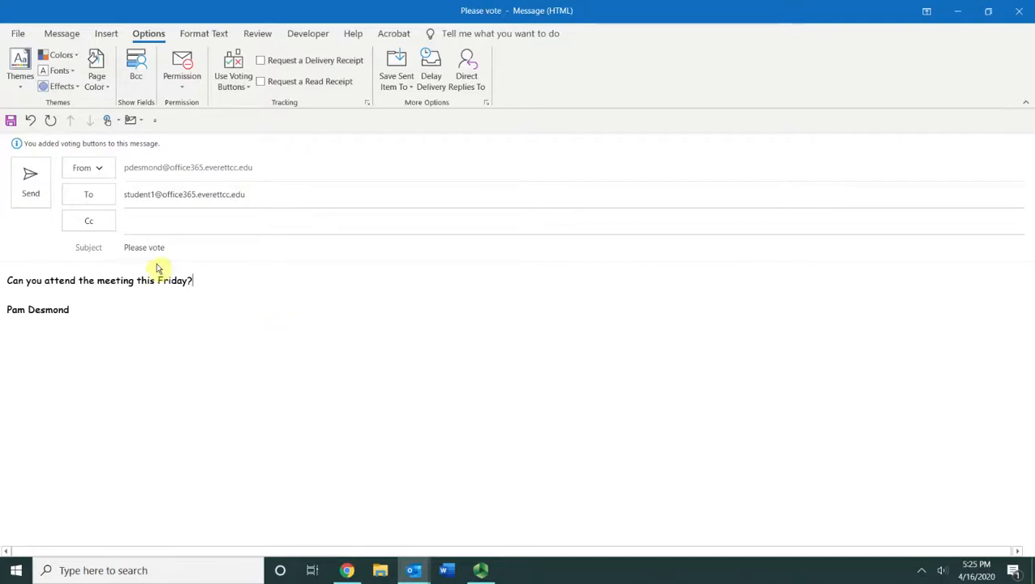
click(30, 176)
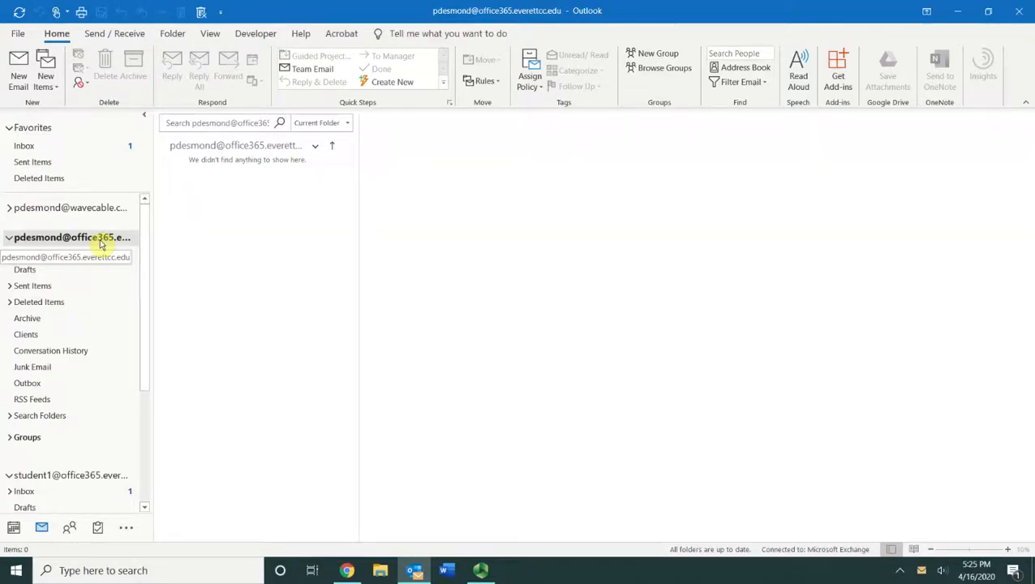
Step: Switch to the student1 account's Inbox to see the received 'Please vote' message
drag(145, 237, 146, 302)
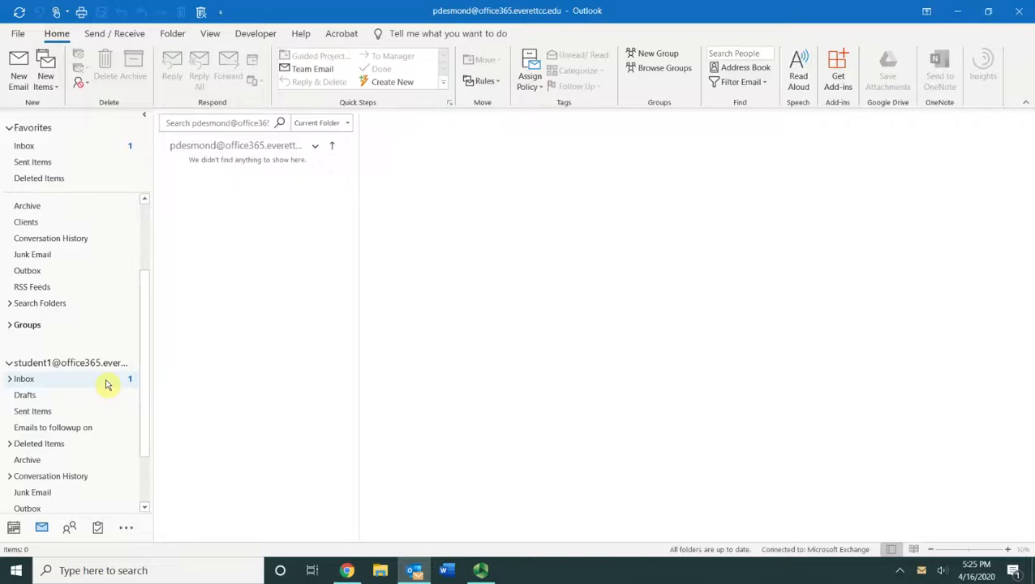
click(65, 380)
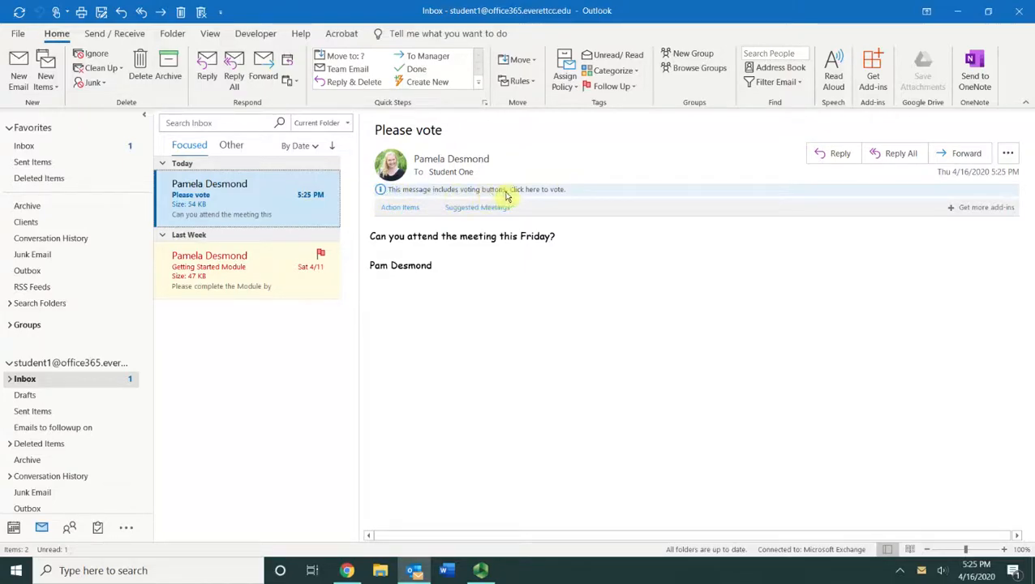
click(578, 196)
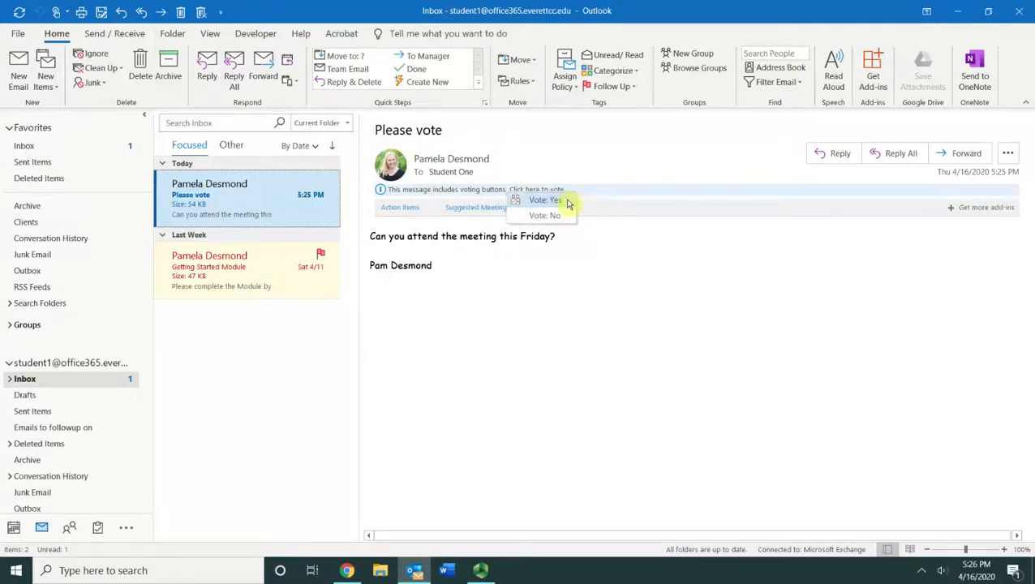
click(569, 203)
drag(539, 243, 606, 282)
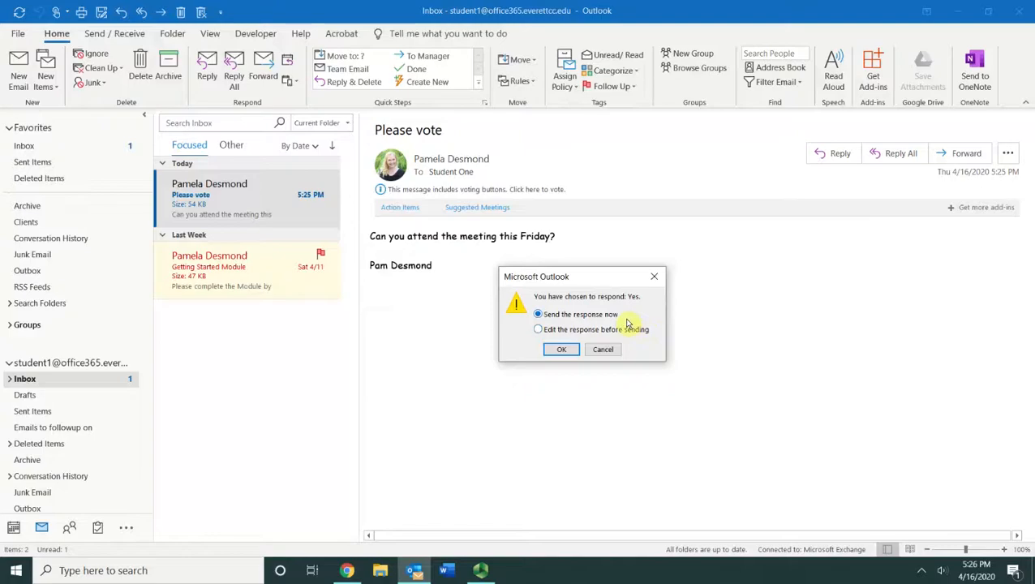
click(658, 282)
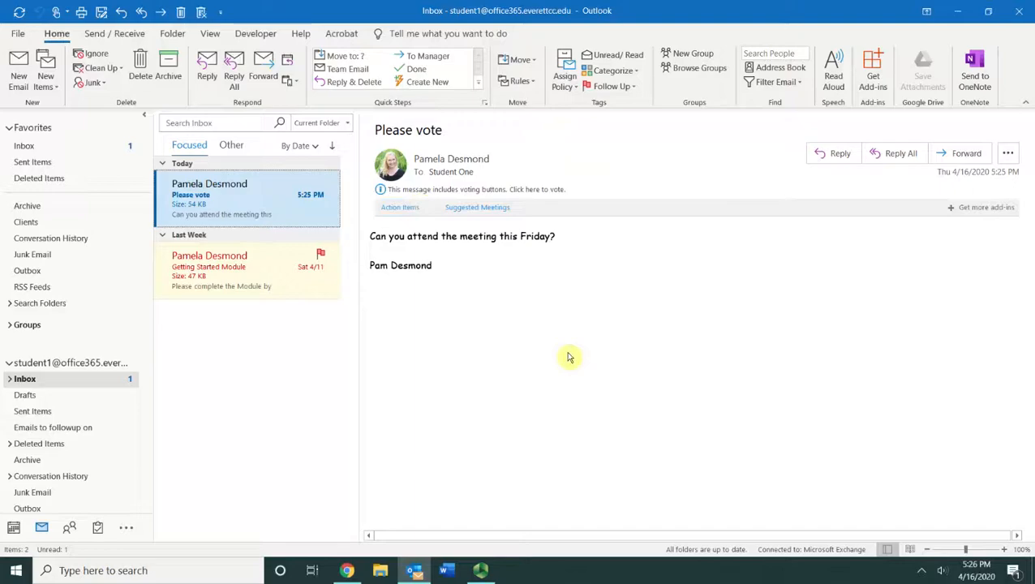
Step: Open the 'Please vote' message and vote Yes, choosing to edit the response before sending
double_click(254, 214)
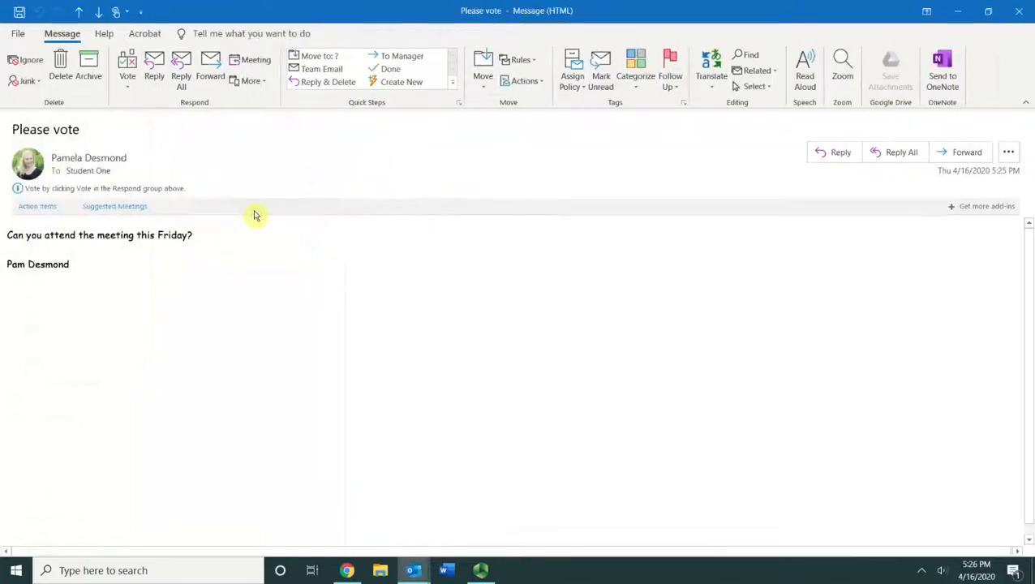
click(130, 89)
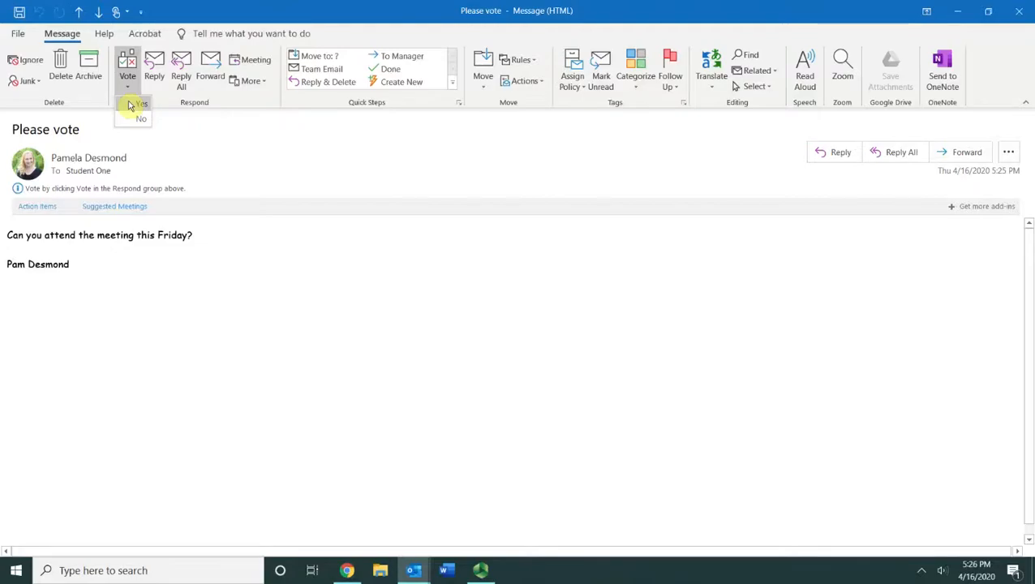
click(132, 105)
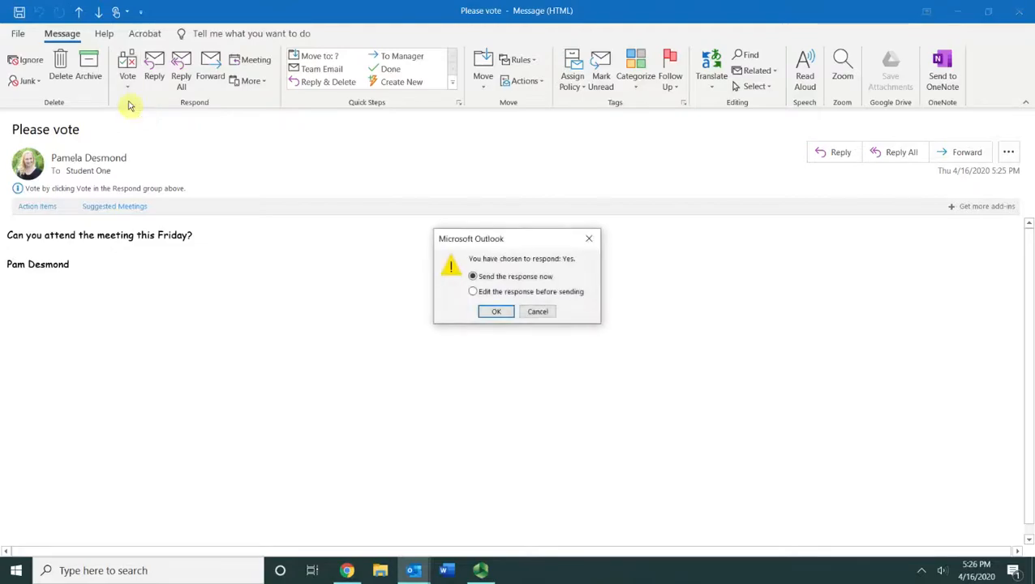
click(474, 296)
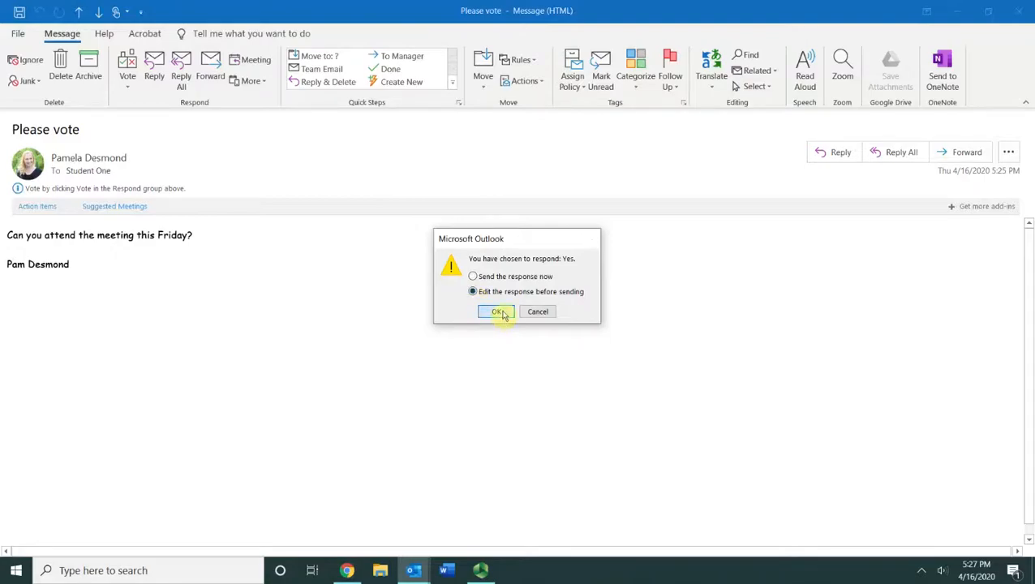
click(498, 312)
Step: Add a blank line and the student's name as a signature to the Yes reply, then send it
text(I'm looking forward to seeing you.)
key(Return)
text(Pam)
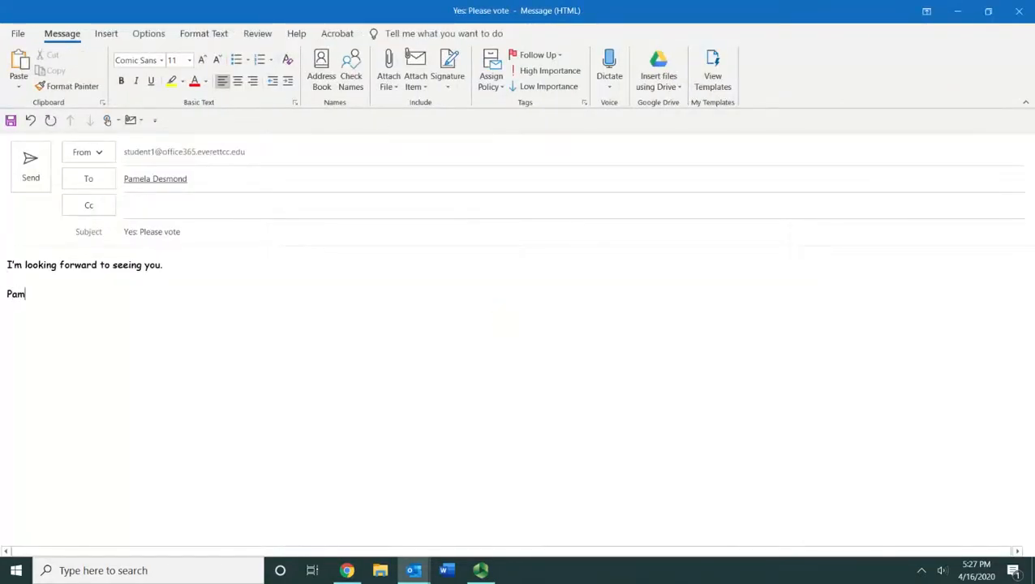
click(31, 166)
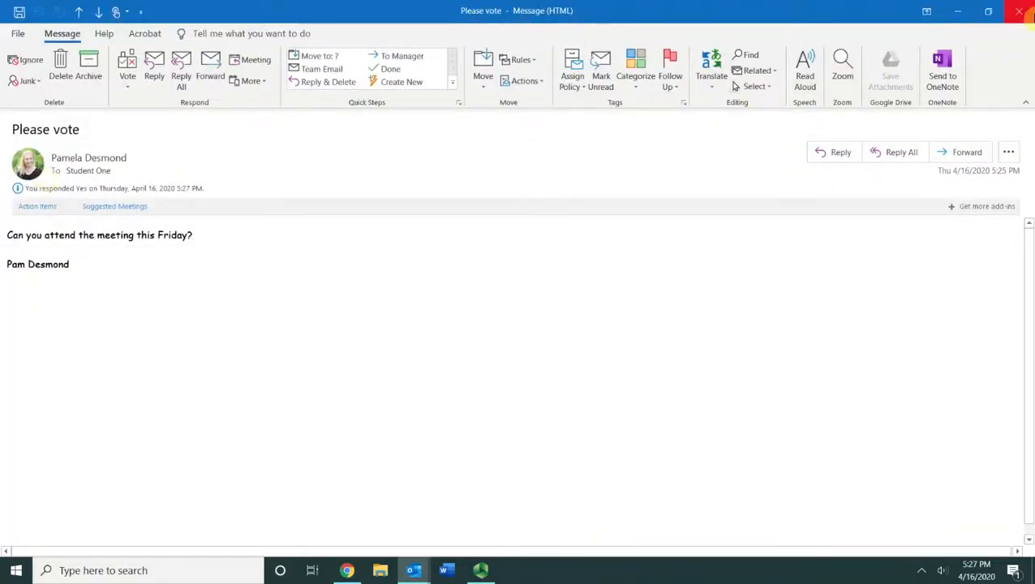
Step: Close the message window and return to the sender account's Inbox
click(1022, 11)
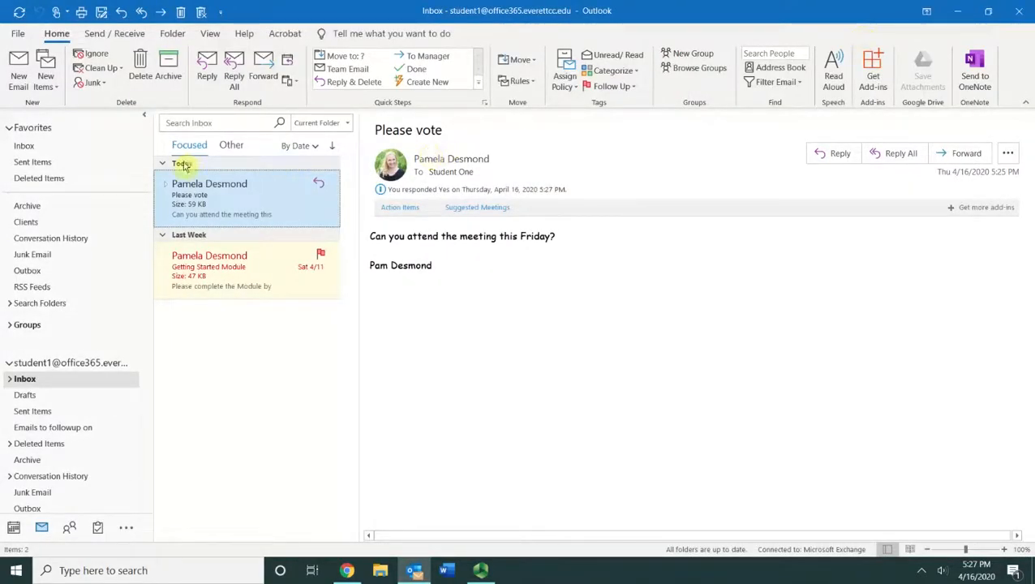
drag(145, 327, 143, 251)
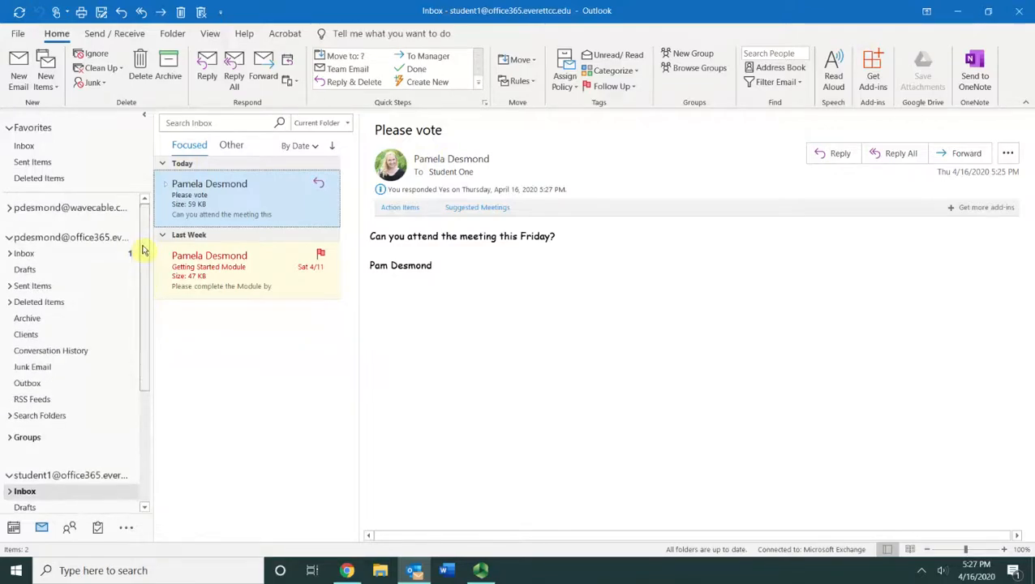
click(68, 258)
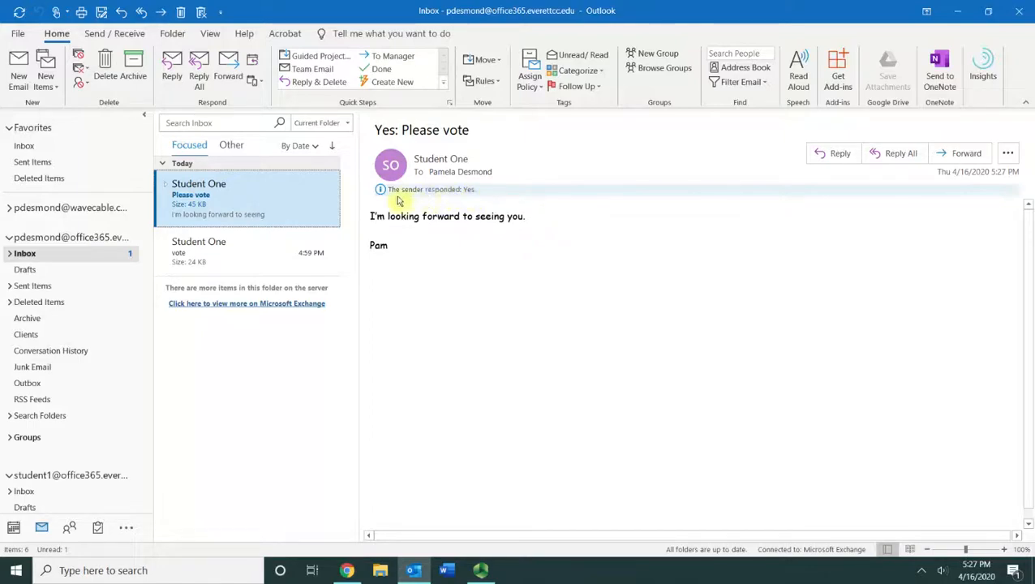
Step: Open the 'Yes: Please vote' reply, then review the voting tally of Yes 1, No 0
double_click(499, 196)
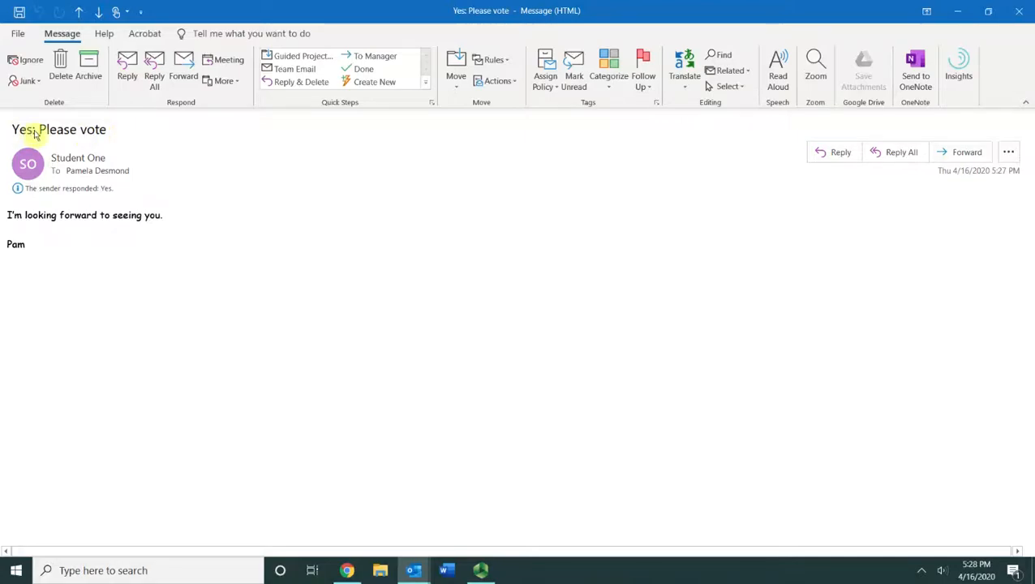
click(1019, 11)
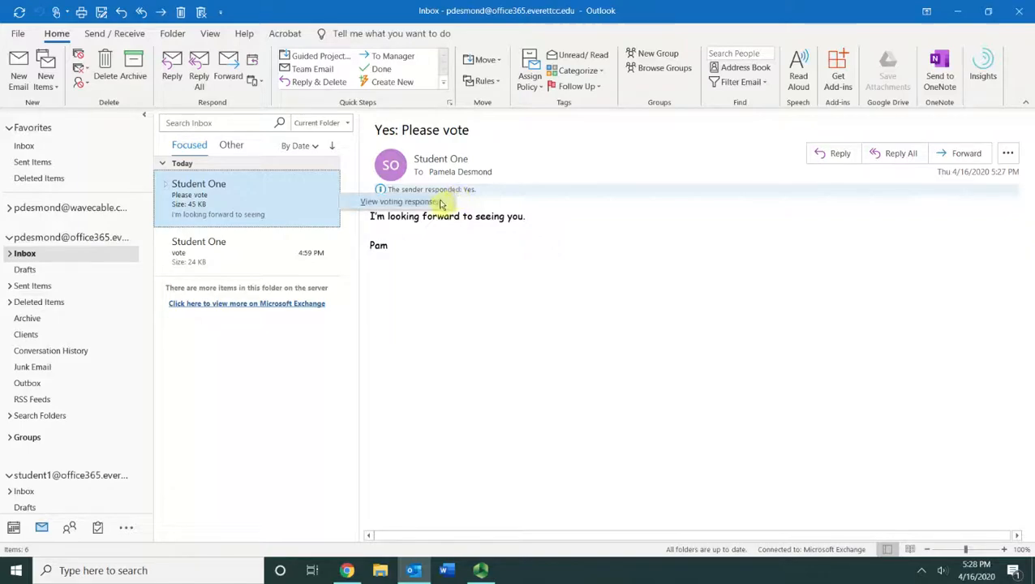
click(442, 204)
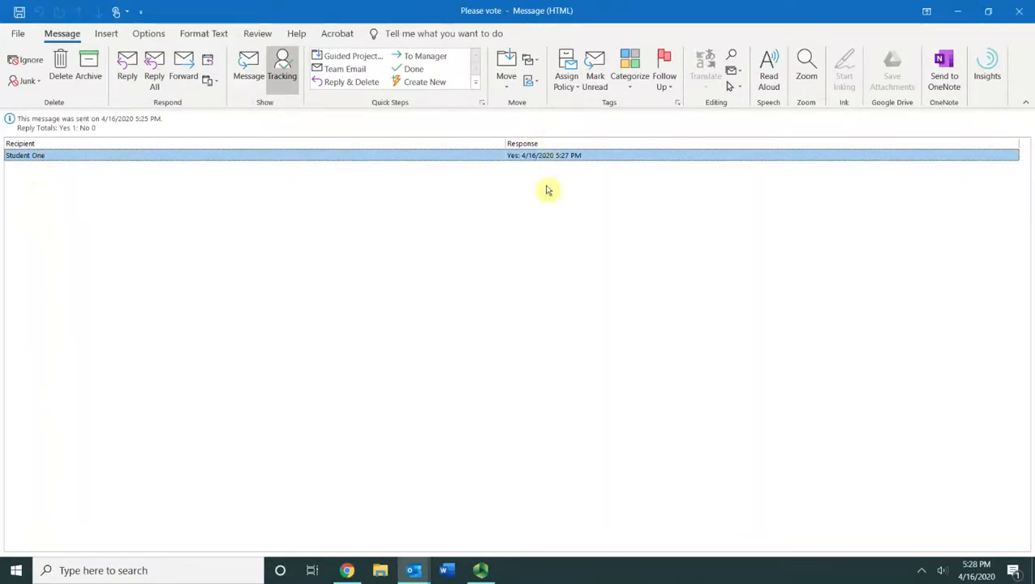
key(Escape)
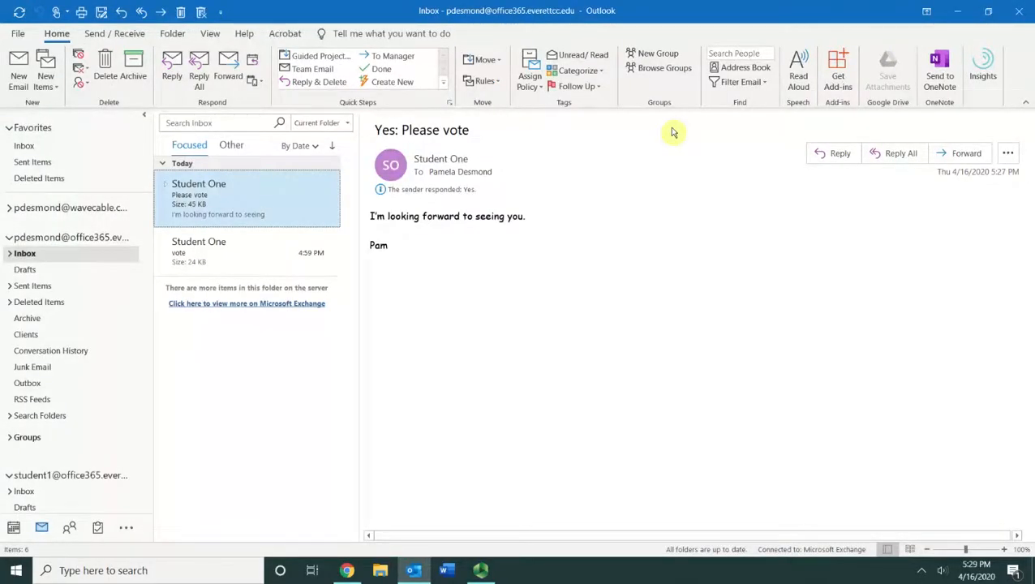
Step: Start a new email and choose Custom voting buttons to open its Properties
click(18, 70)
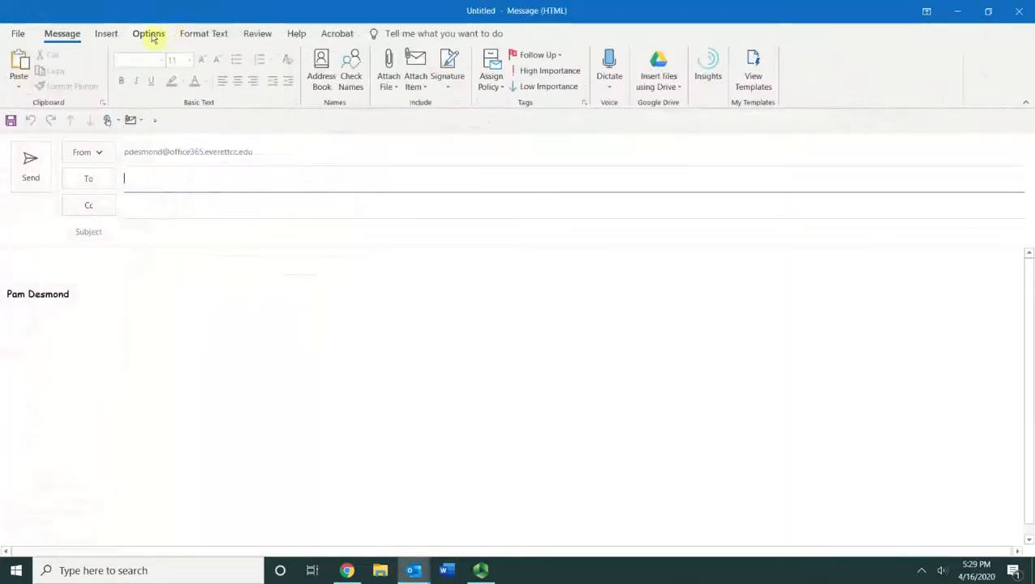
click(153, 35)
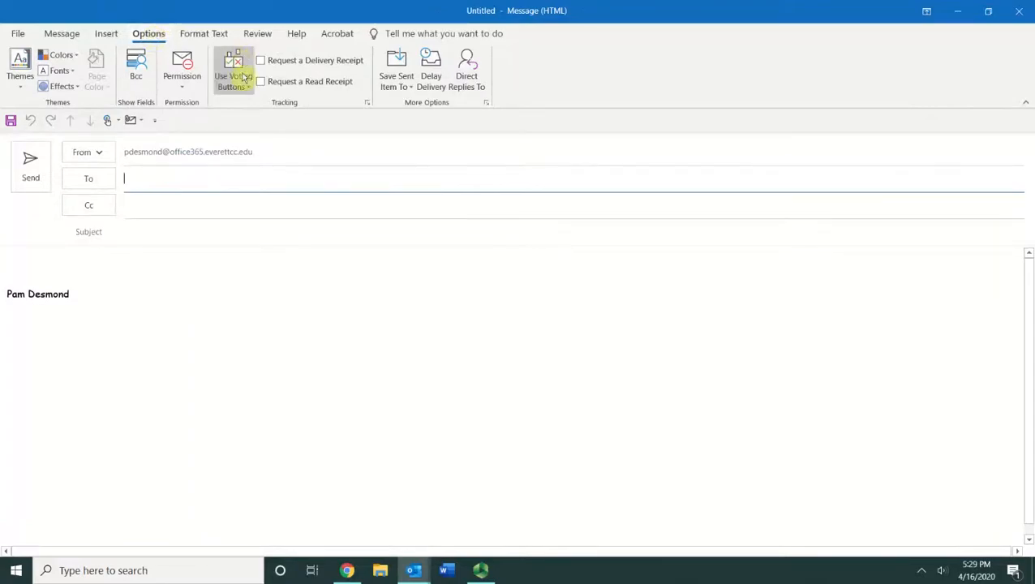
click(244, 85)
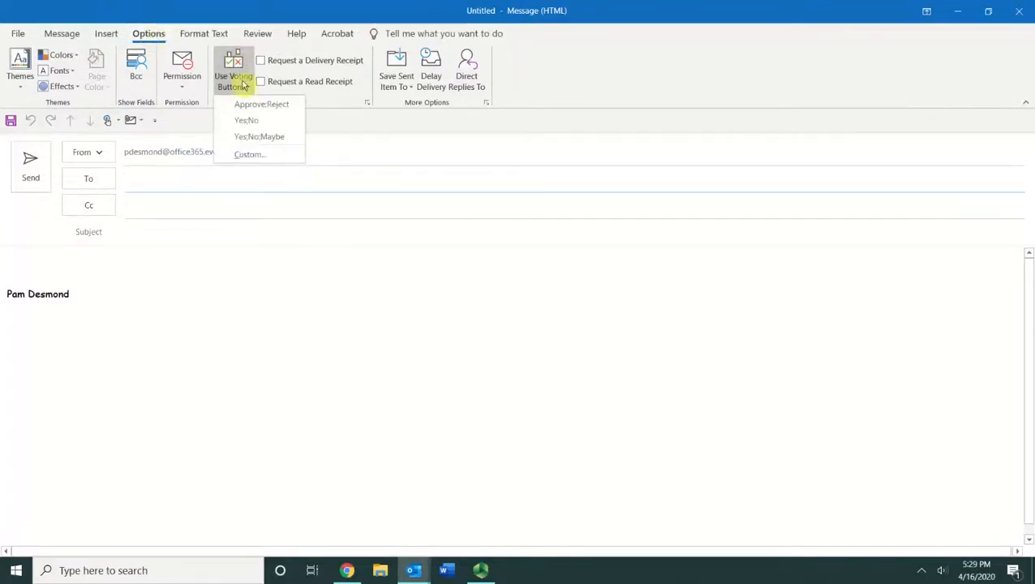
click(250, 155)
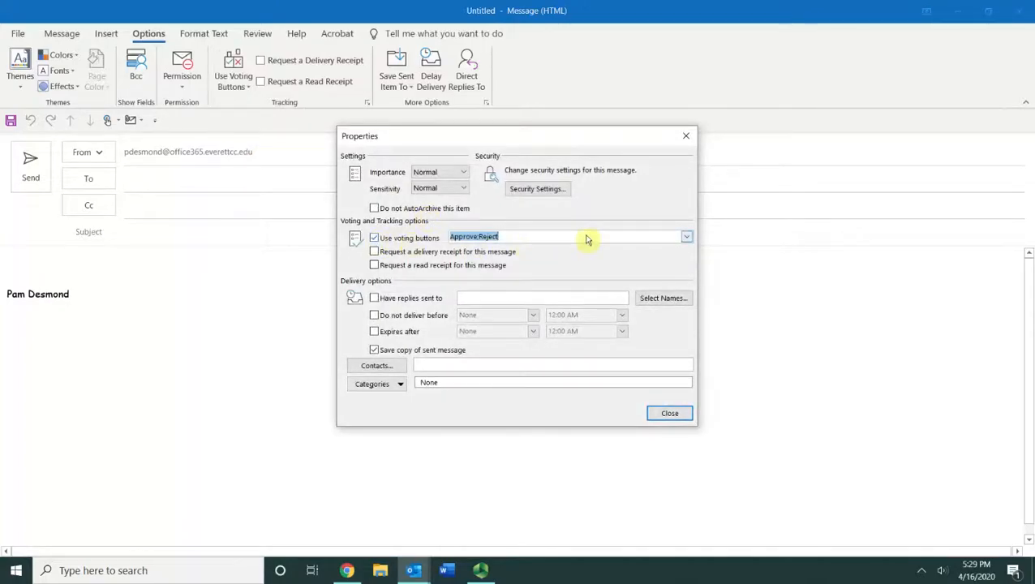
Step: Replace Approve;Reject with the voting choices Cobb Salad;Turkey Sandwich;Clam Chowder
click(686, 237)
click(686, 238)
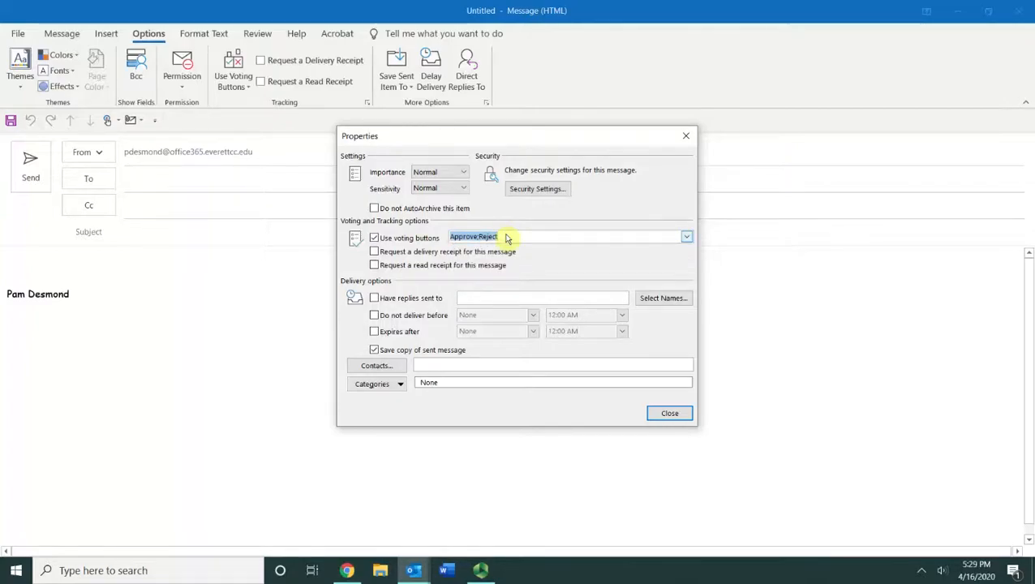
text(Cobb Salad;Turkey Sandwich;Clam Chowder)
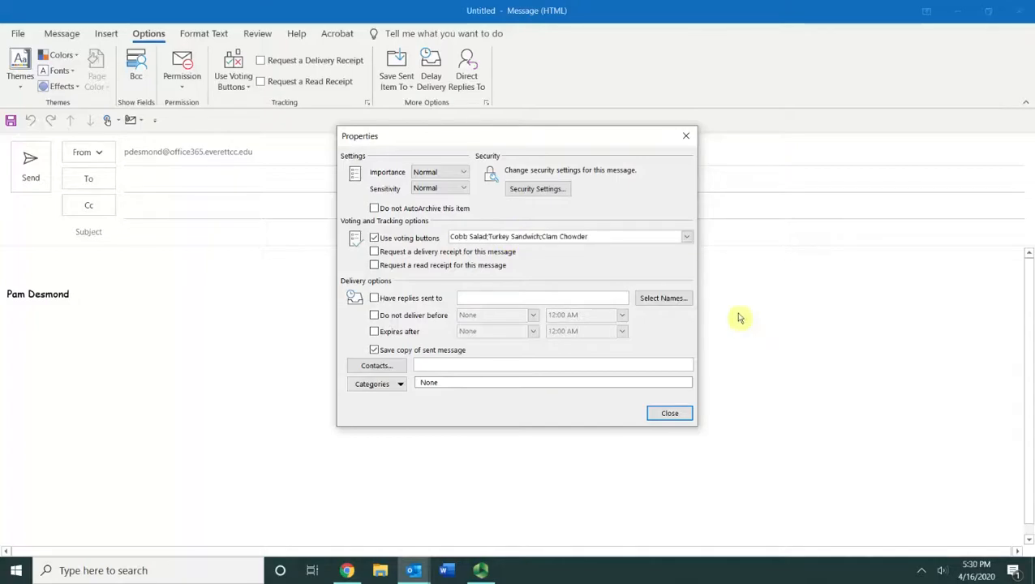
click(669, 414)
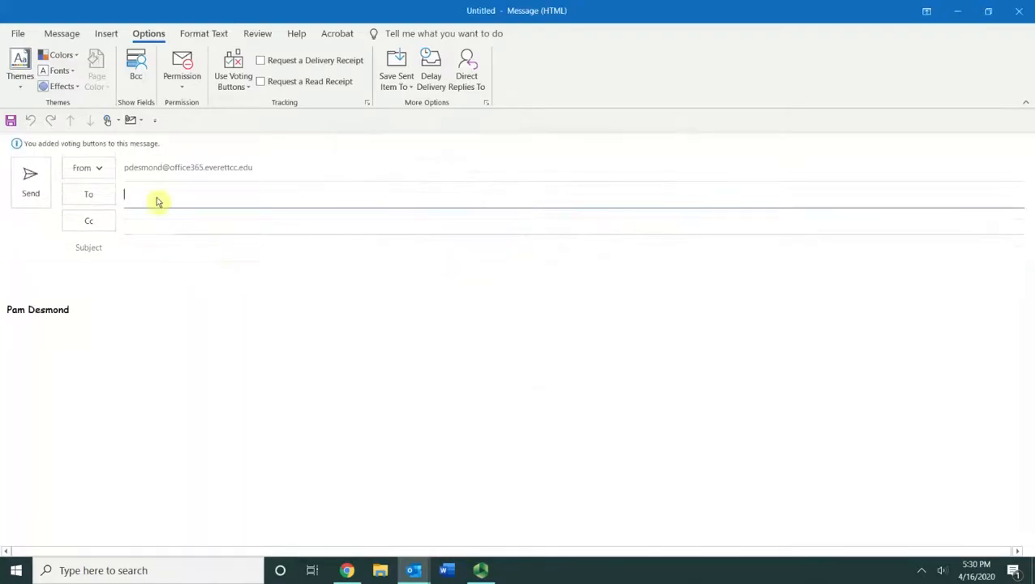
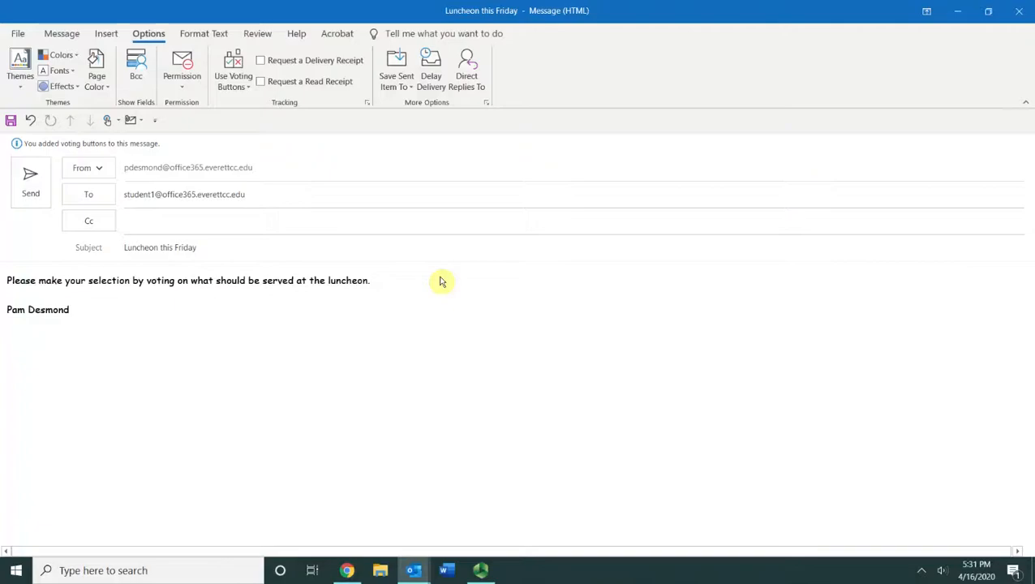
Step: Address the 'Luncheon this Friday' menu vote to the student account and send it
click(40, 198)
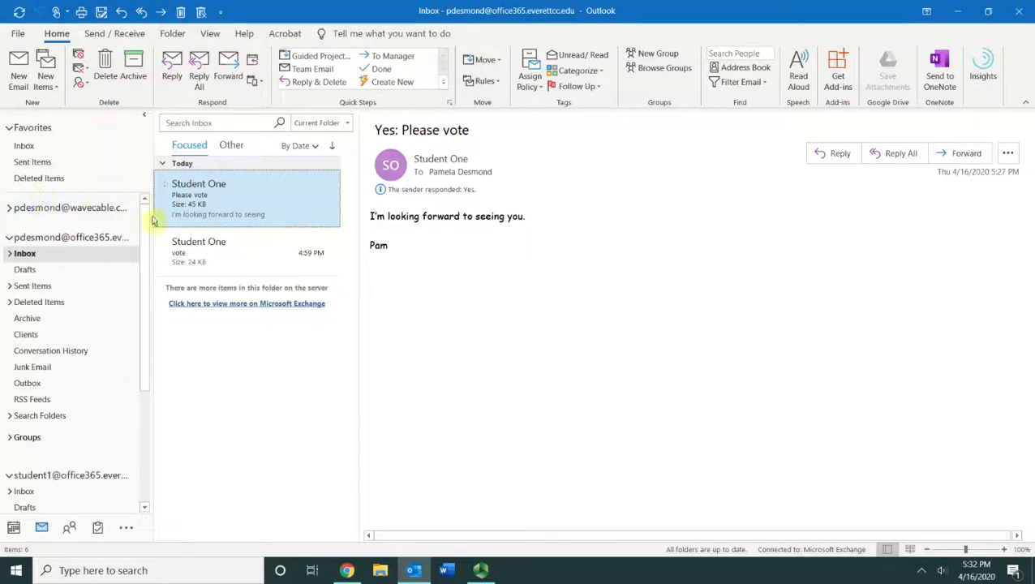
Step: Open the 'Luncheon this Friday' message from the student1 account's Inbox in its own window
drag(146, 224, 143, 406)
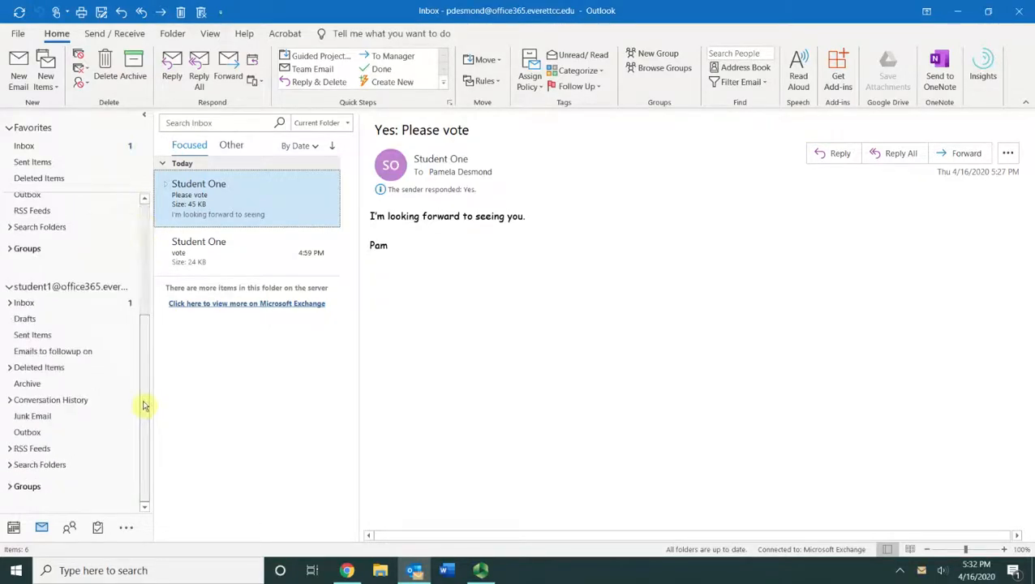
click(73, 309)
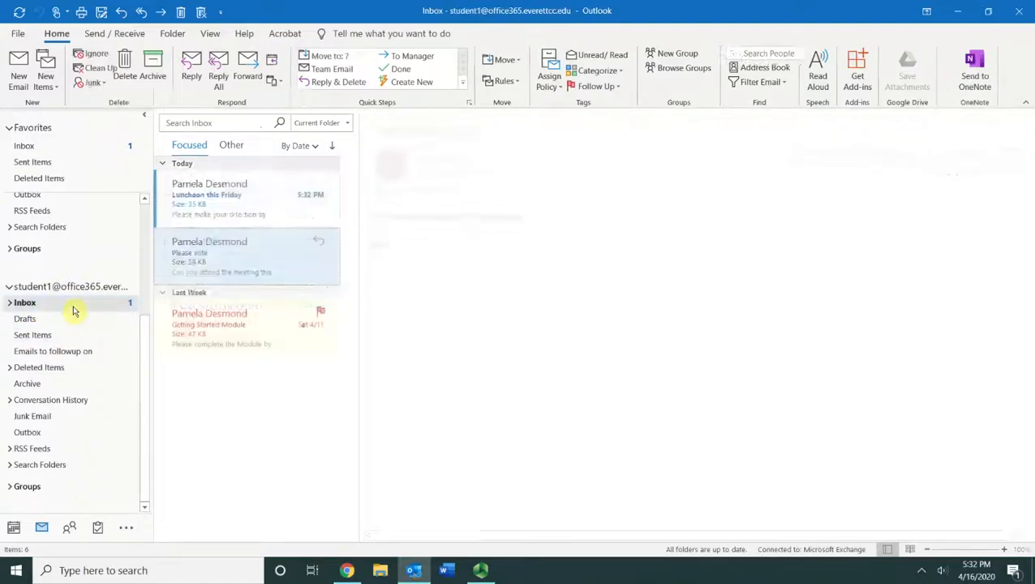
double_click(241, 209)
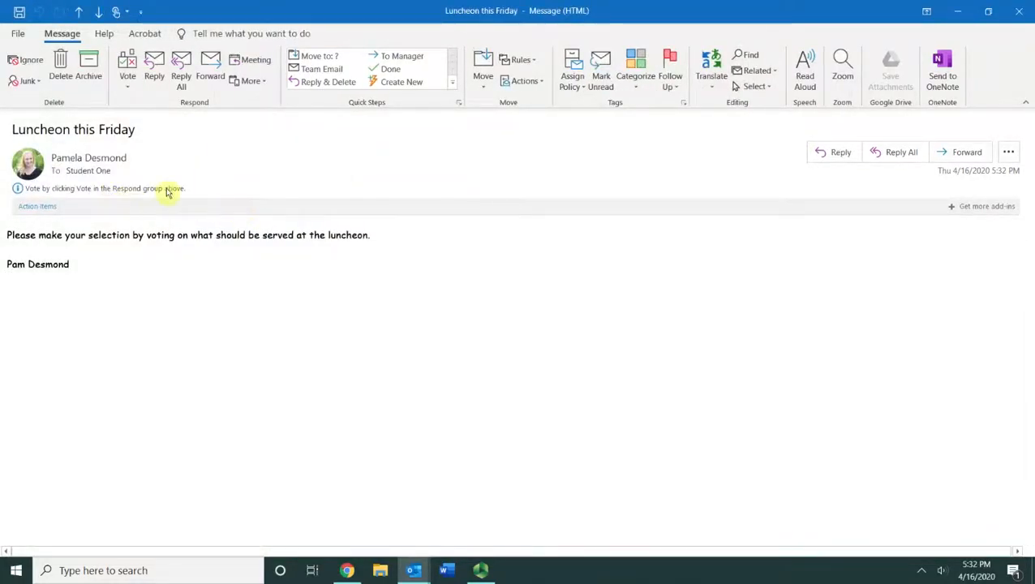
Step: Vote Clam Chowder, sending the response immediately, and close the message window
click(130, 89)
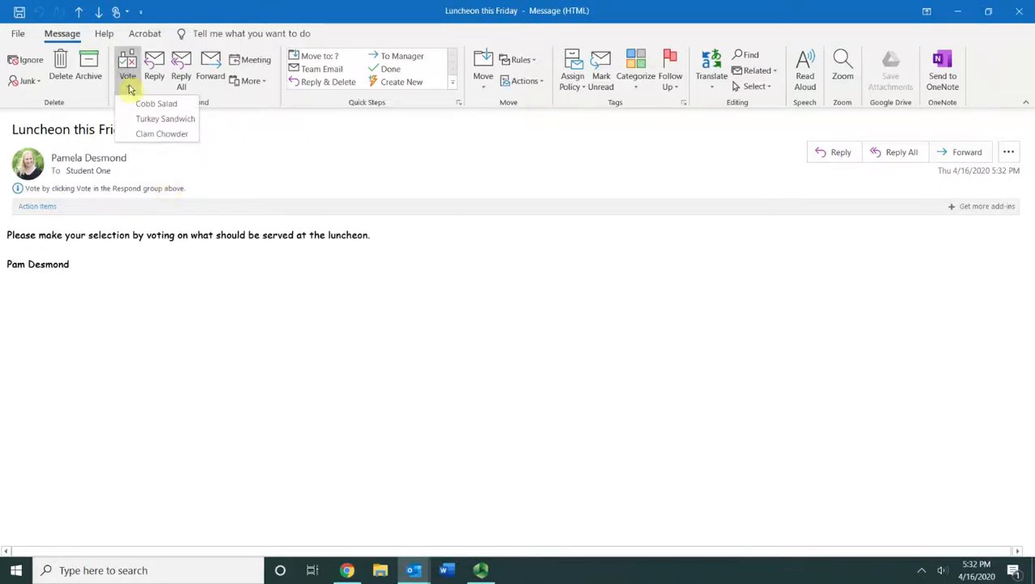
click(191, 138)
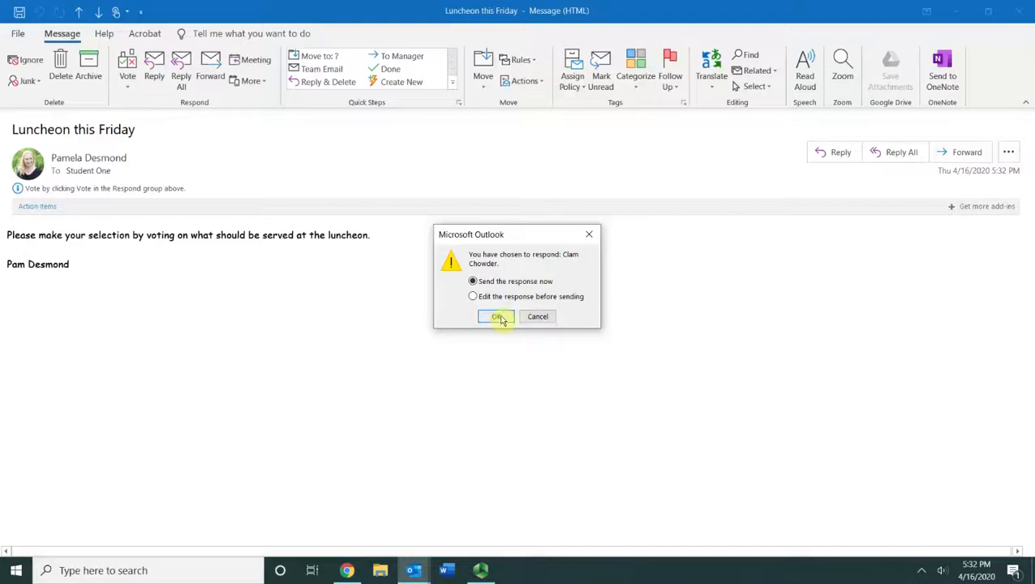
click(498, 316)
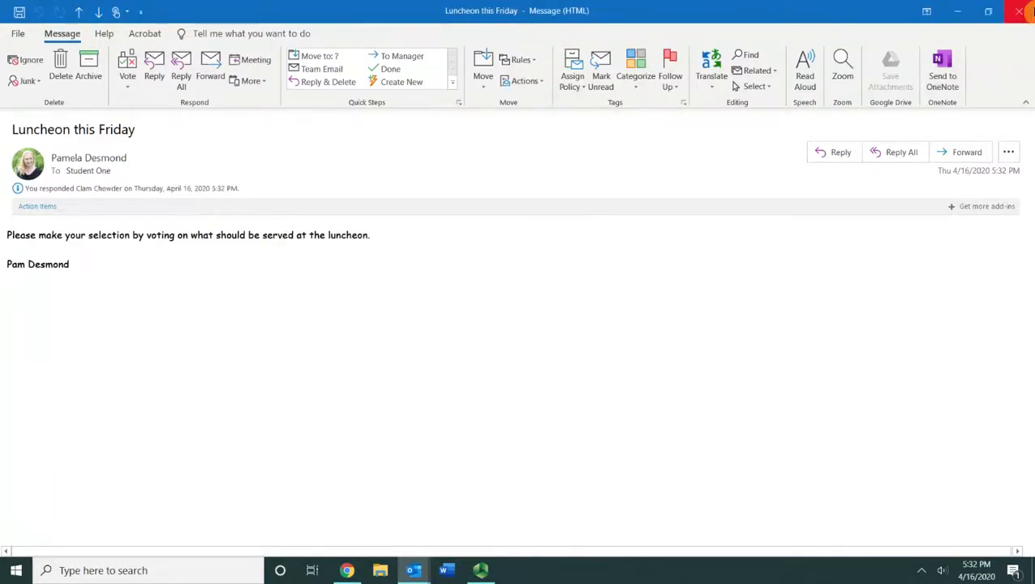
click(1020, 11)
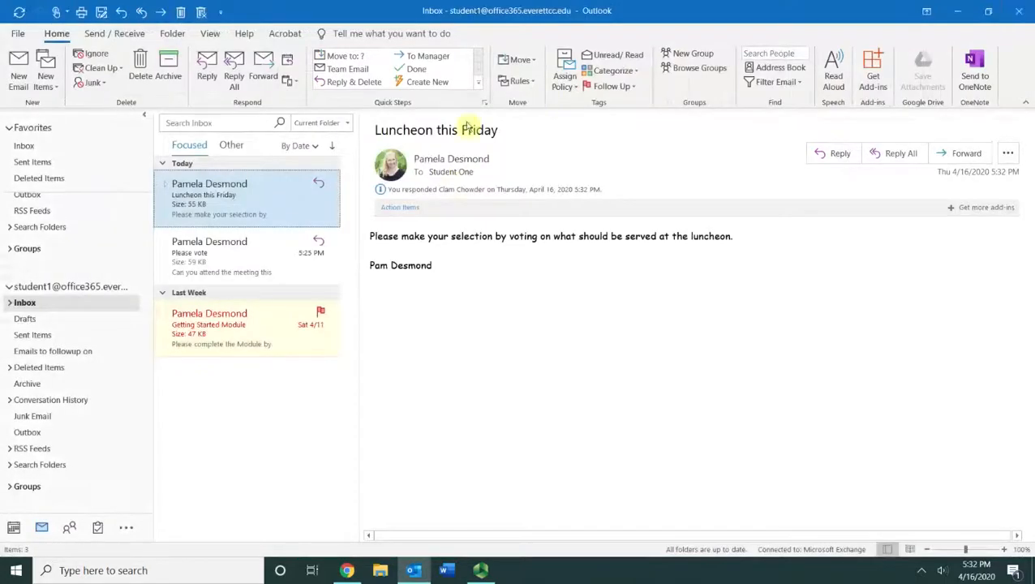
Step: From the Inbox's Clam Chowder reply, view the voting responses for the luncheon message
drag(143, 341, 144, 185)
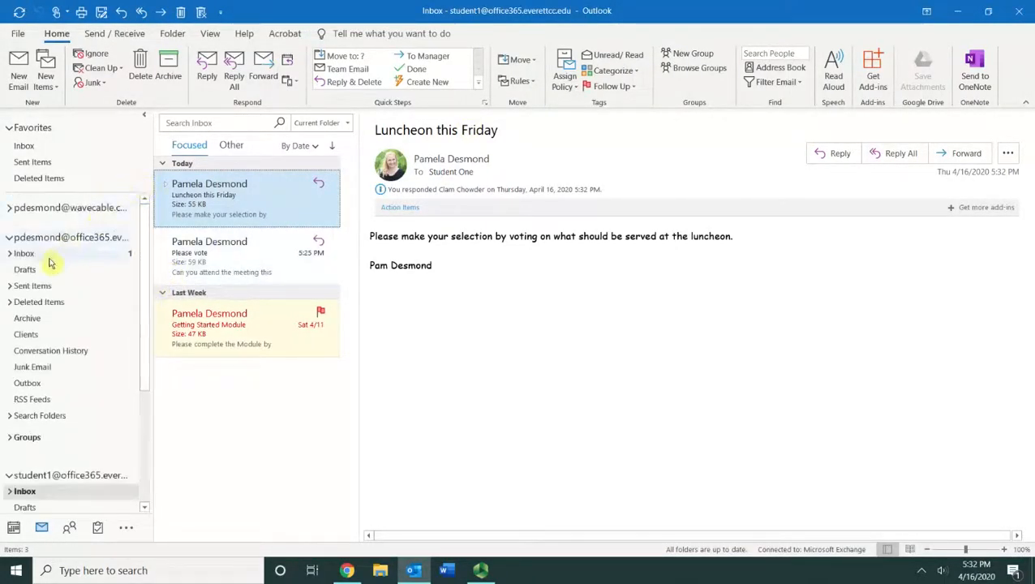
click(25, 254)
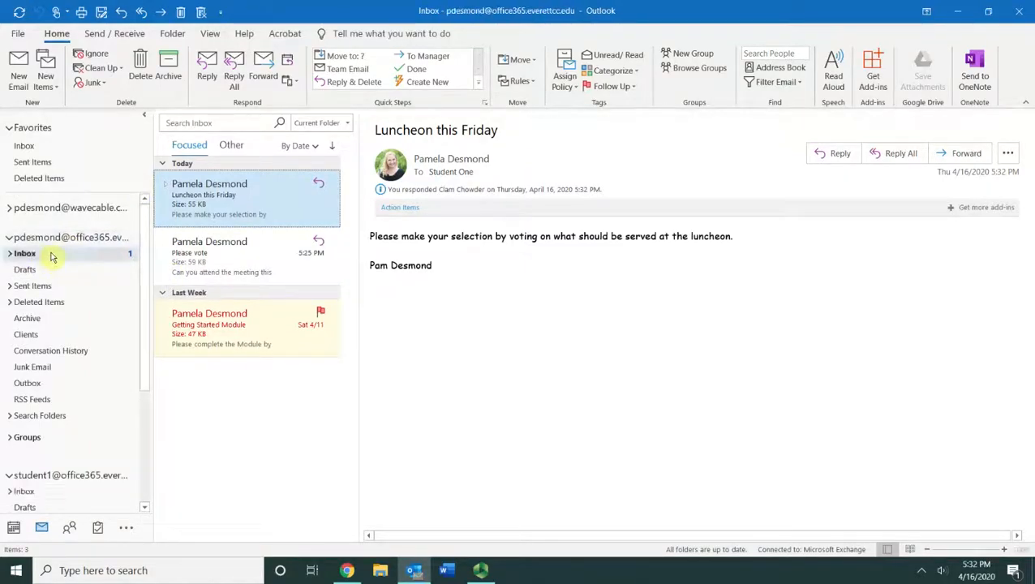
click(213, 197)
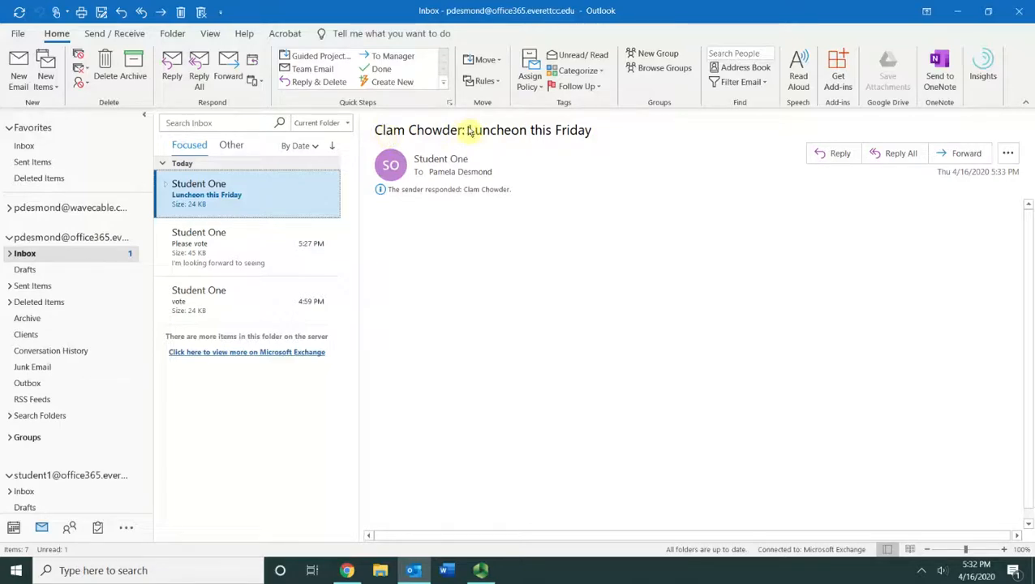
click(492, 192)
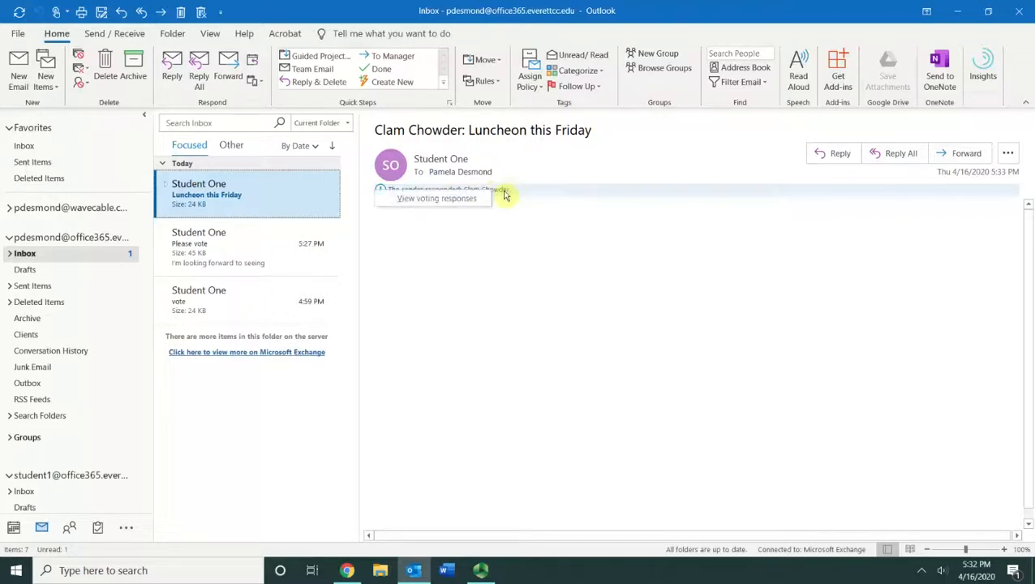
click(468, 203)
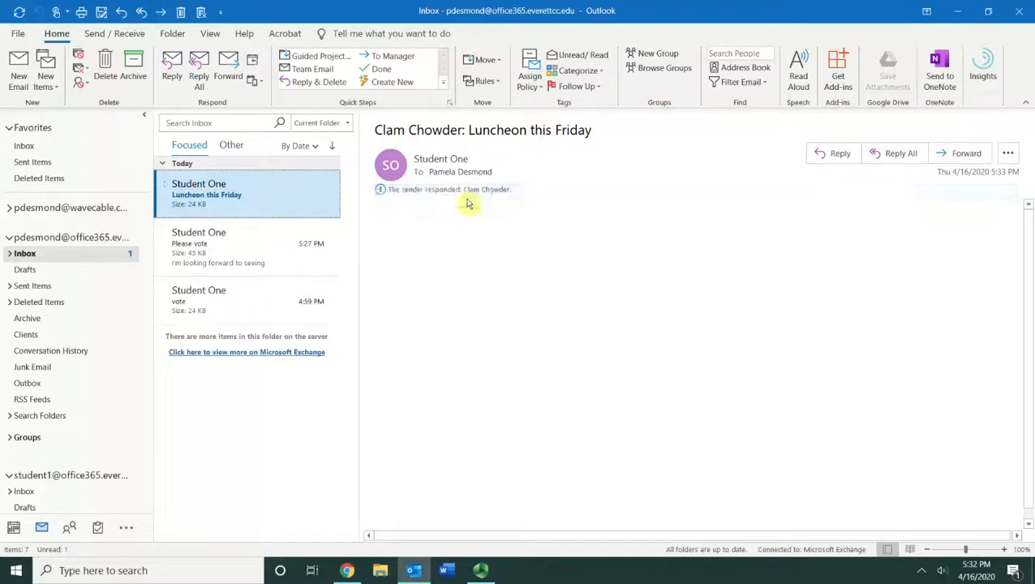
Step: Open 'Luncheon this Friday' from Sent Items and show its Tracking tally
click(1018, 10)
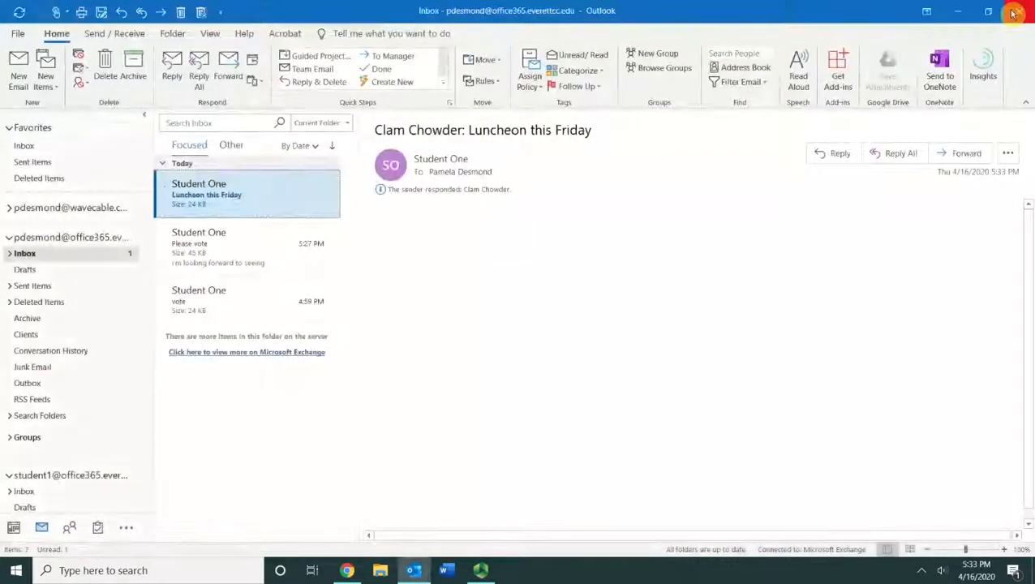
click(47, 289)
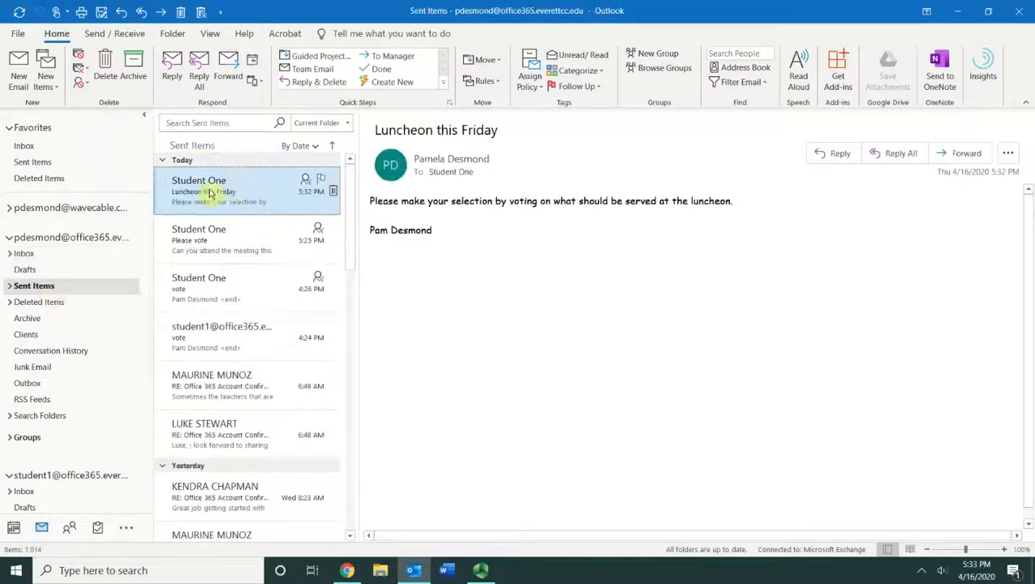
double_click(249, 203)
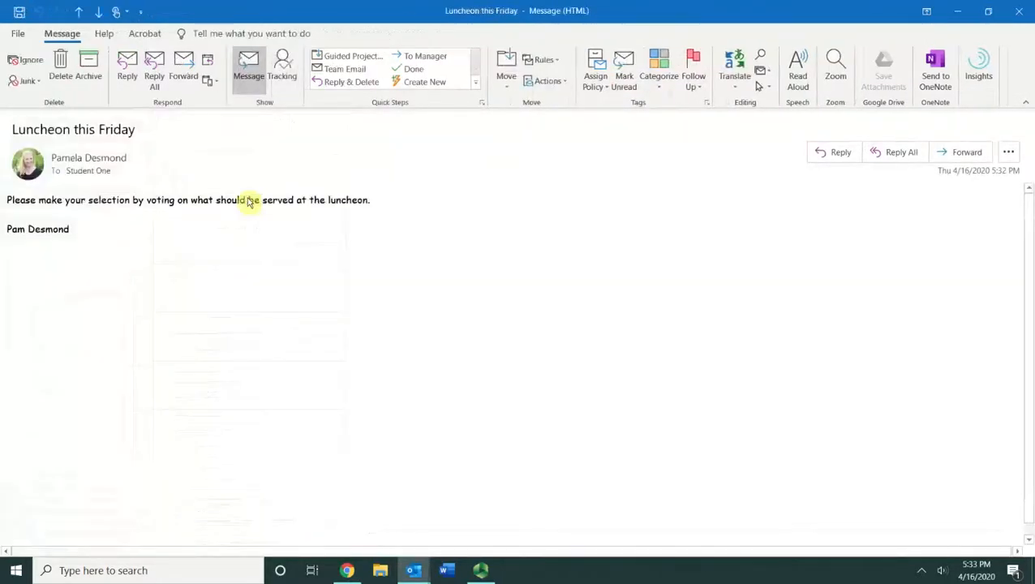
click(283, 78)
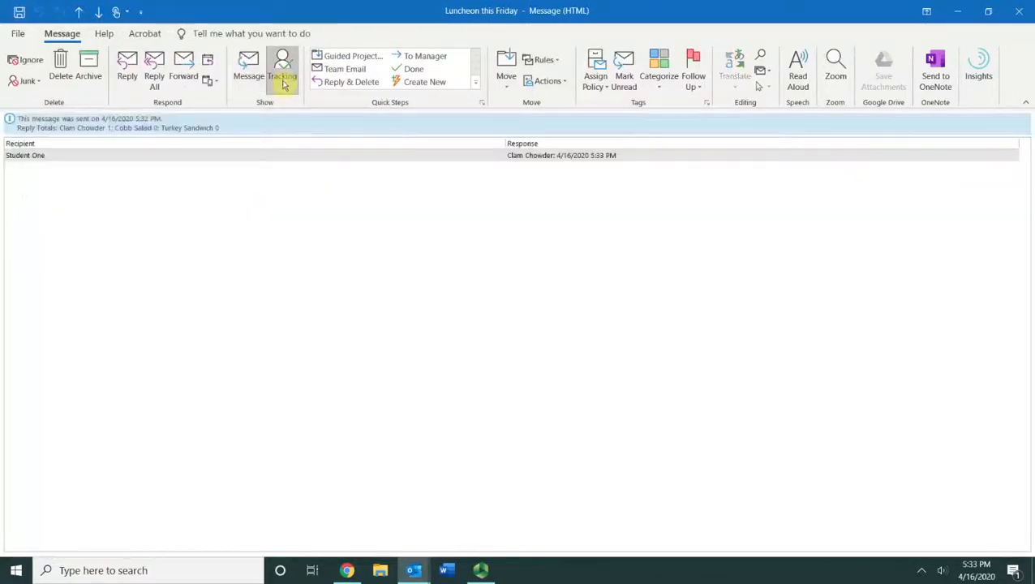